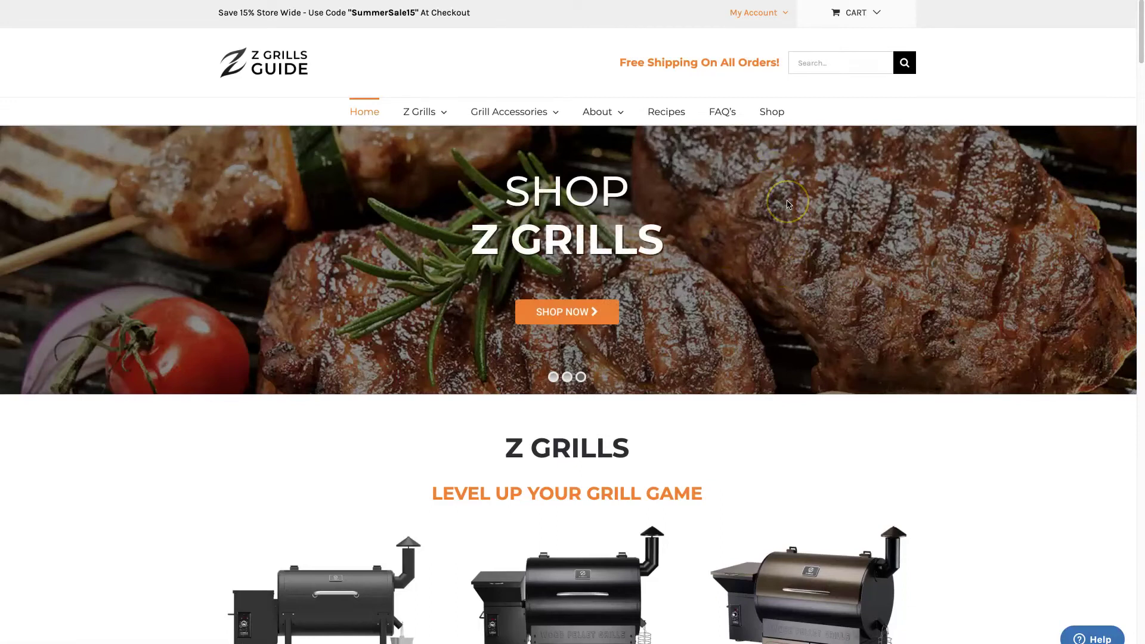
# Open the site's Recipes page, and switch to Google to examine the results for "z grills recipes" and locate the zgrillsguide.com listing.
pyautogui.click(677, 117)
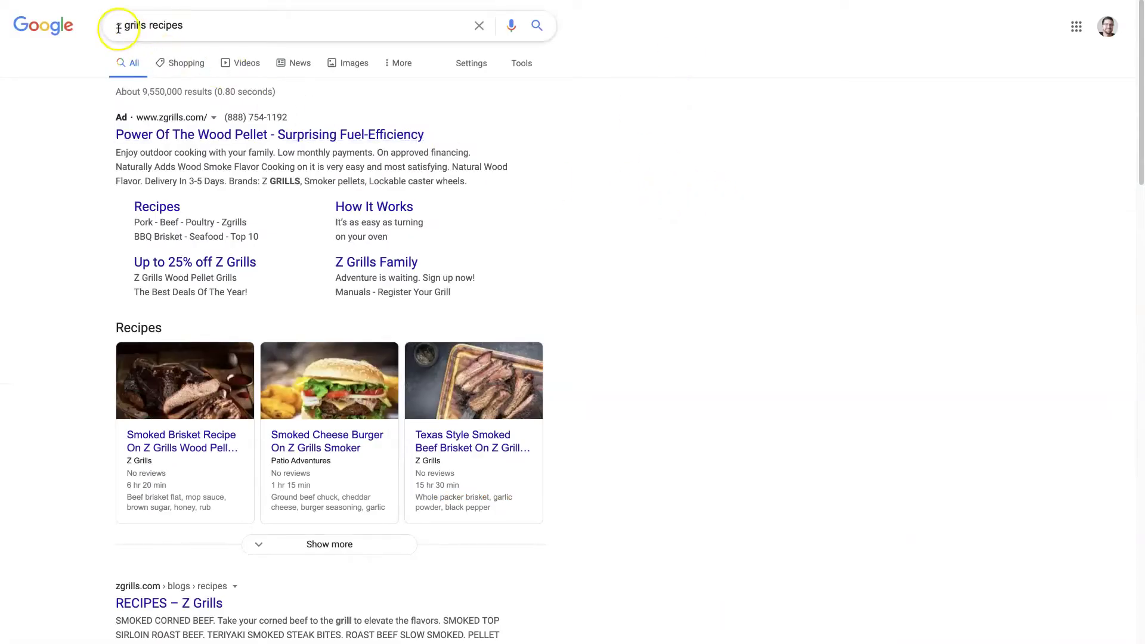
pyautogui.scroll(-4, 707, 337)
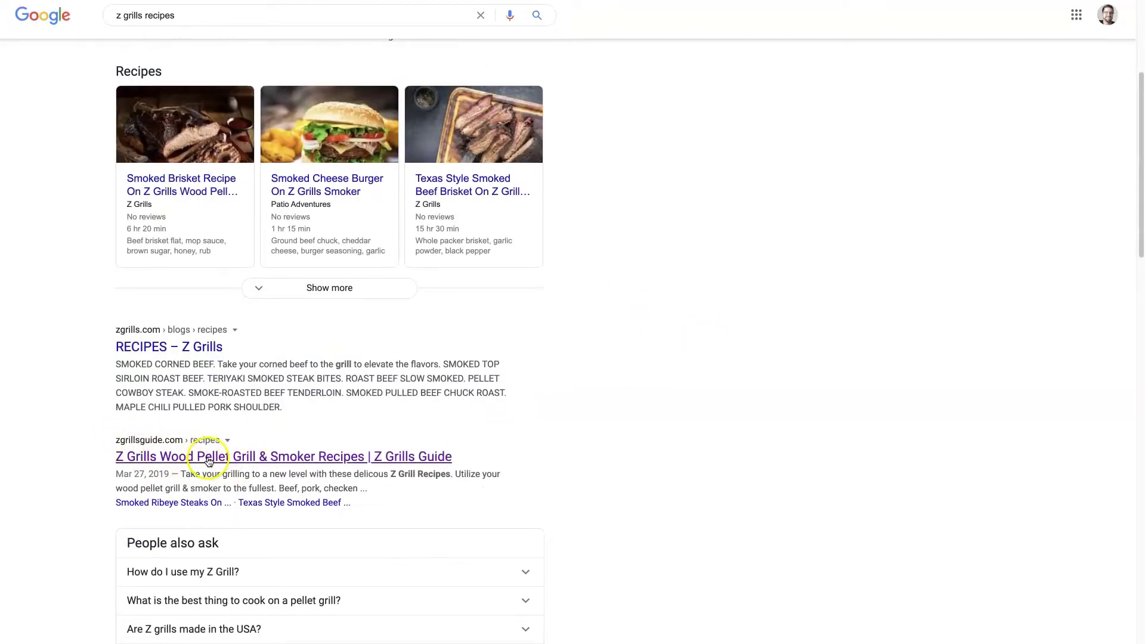
pyautogui.scroll(3, 208, 461)
pyautogui.scroll(-4, 207, 459)
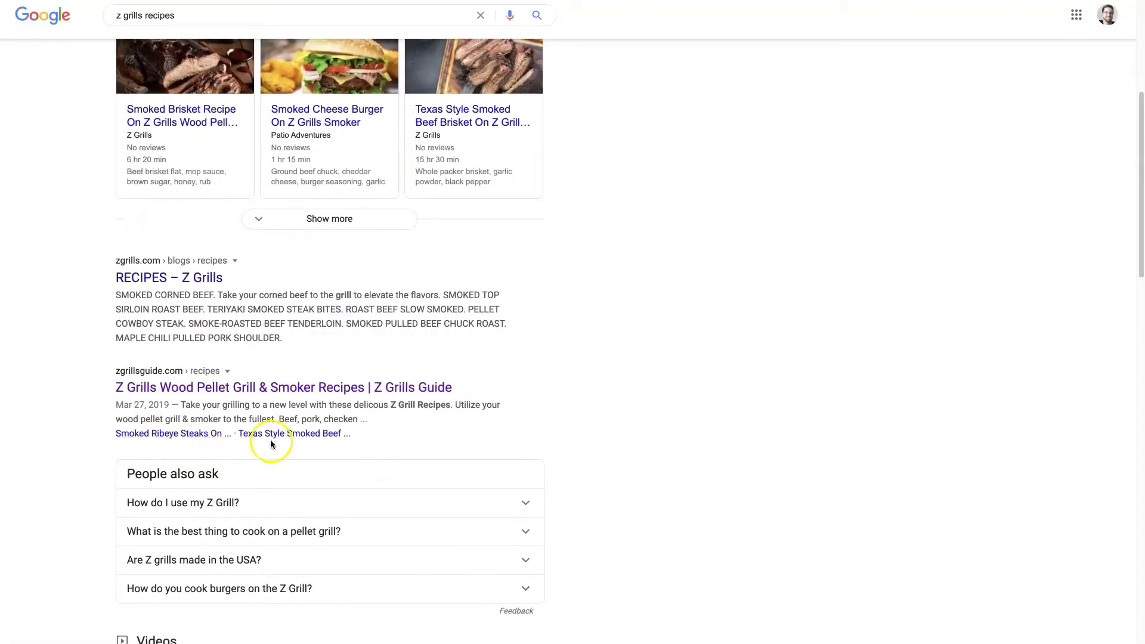
pyautogui.scroll(-10, 674, 428)
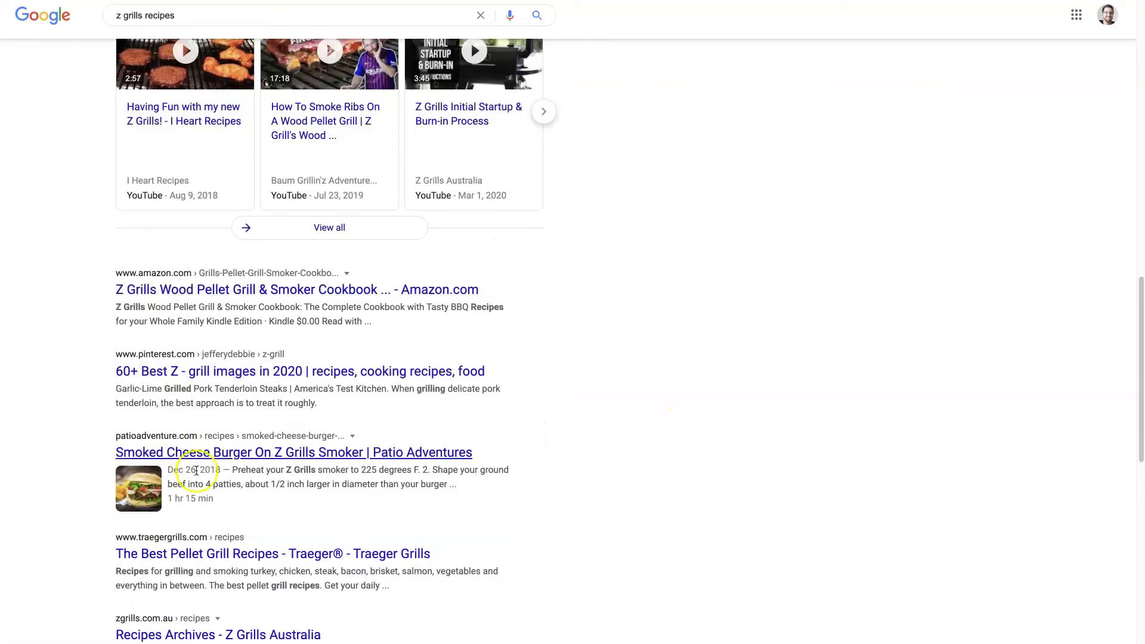
pyautogui.scroll(-3, 276, 514)
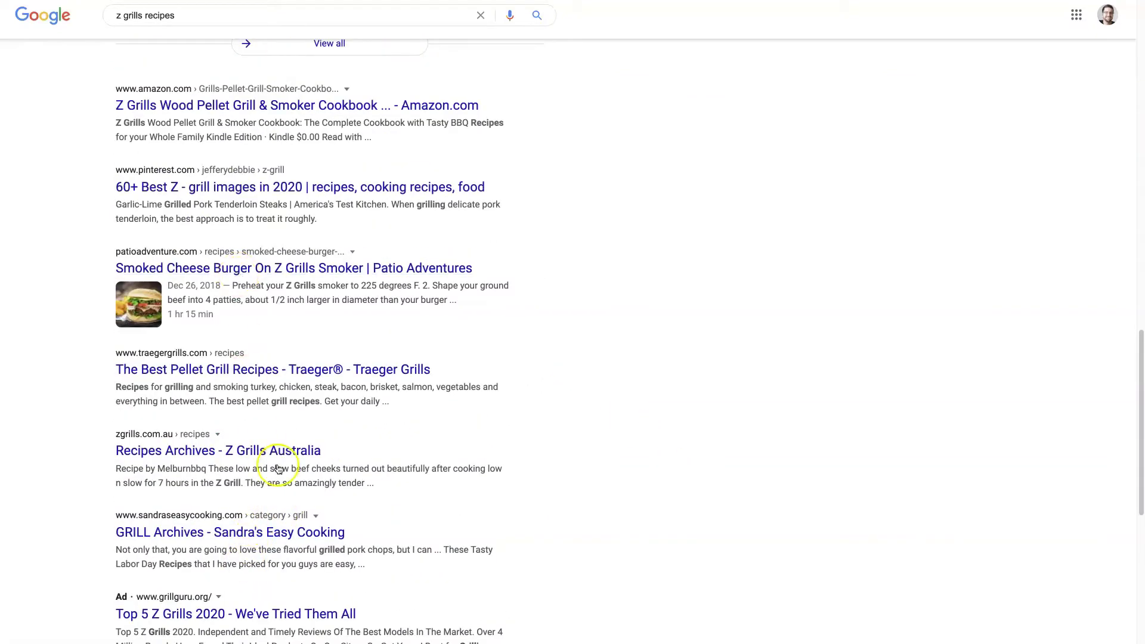
pyautogui.scroll(3, 596, 316)
pyautogui.scroll(8, 694, 335)
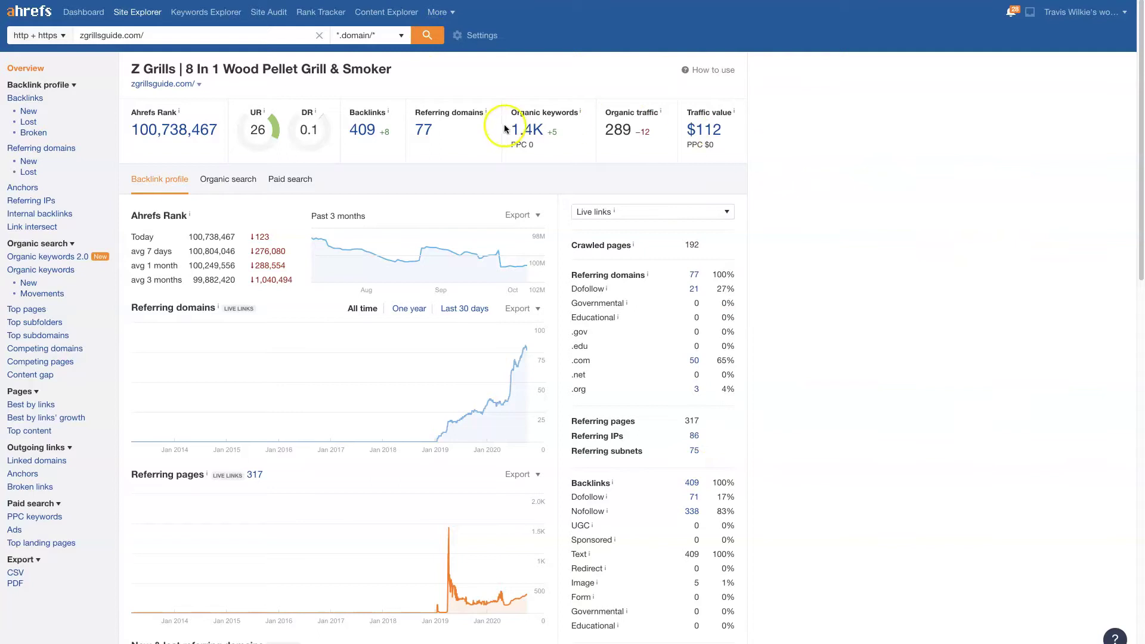
# Switch to Ahrefs and open the organic keywords report for zgrillsguide.com from its overview.
pyautogui.moveTo(511, 113); pyautogui.dragTo(578, 114)
pyautogui.moveTo(512, 130); pyautogui.dragTo(557, 131)
pyautogui.rightClick(529, 130)
pyautogui.click(553, 134)
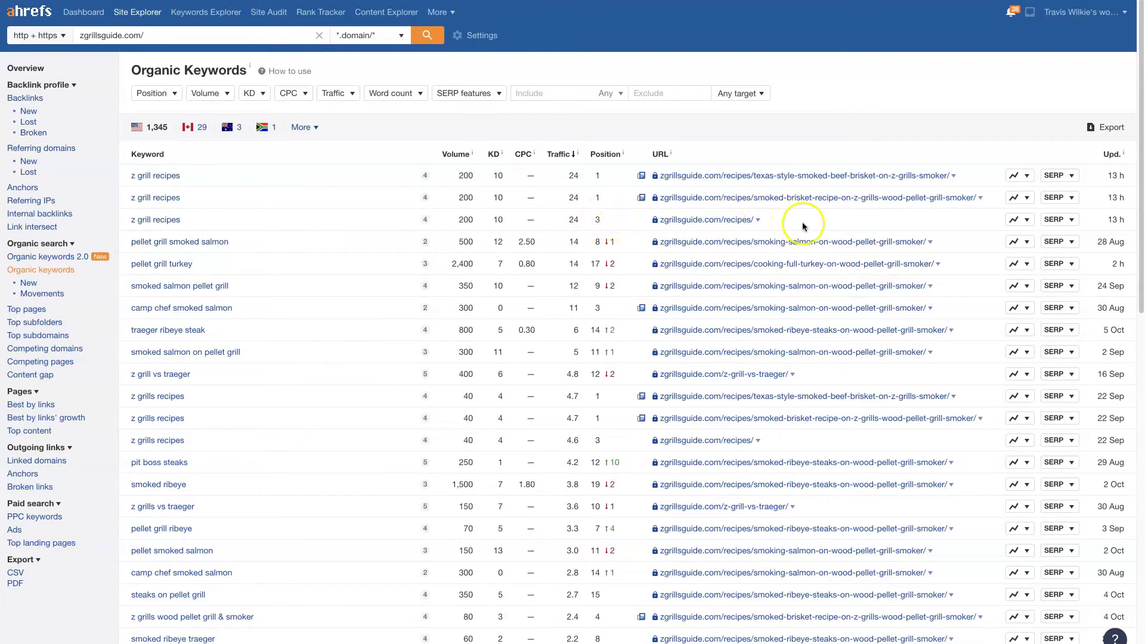
# Show the position history of the keyword "z grill recipes" for the zgrillsguide.com/recipes/ page and examine its ranking over time.
pyautogui.click(1027, 221)
pyautogui.click(1027, 222)
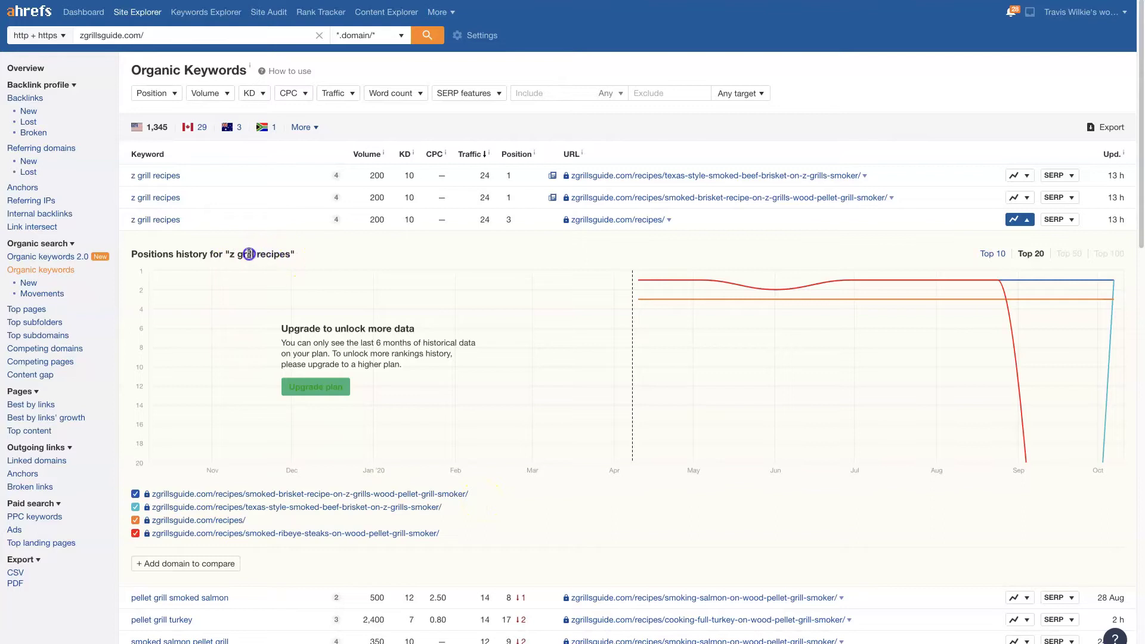
pyautogui.click(295, 257)
pyautogui.moveTo(882, 299)
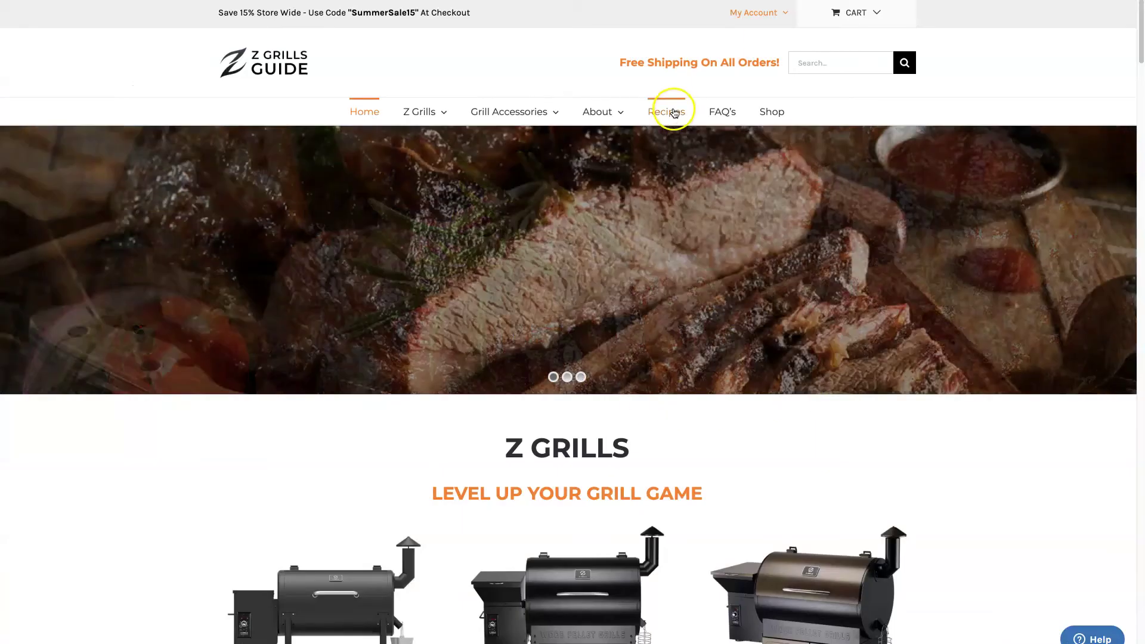
# Open the Recipes page of the Z Grills Guide site and look through its recipe cards and text sections.
pyautogui.click(674, 113)
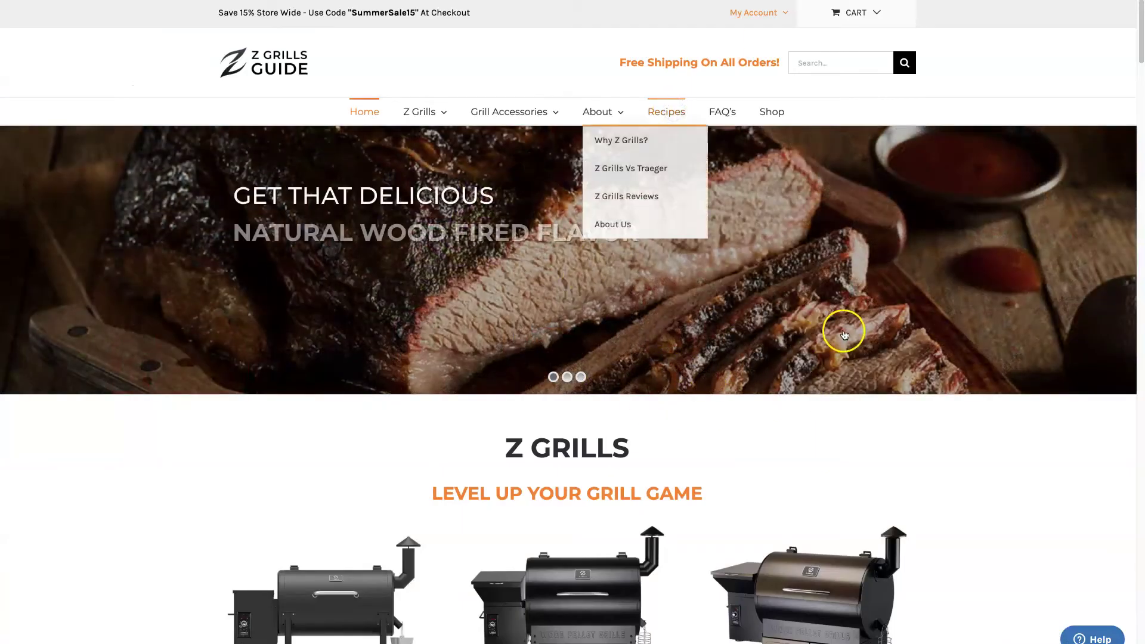
pyautogui.scroll(-8, 989, 352)
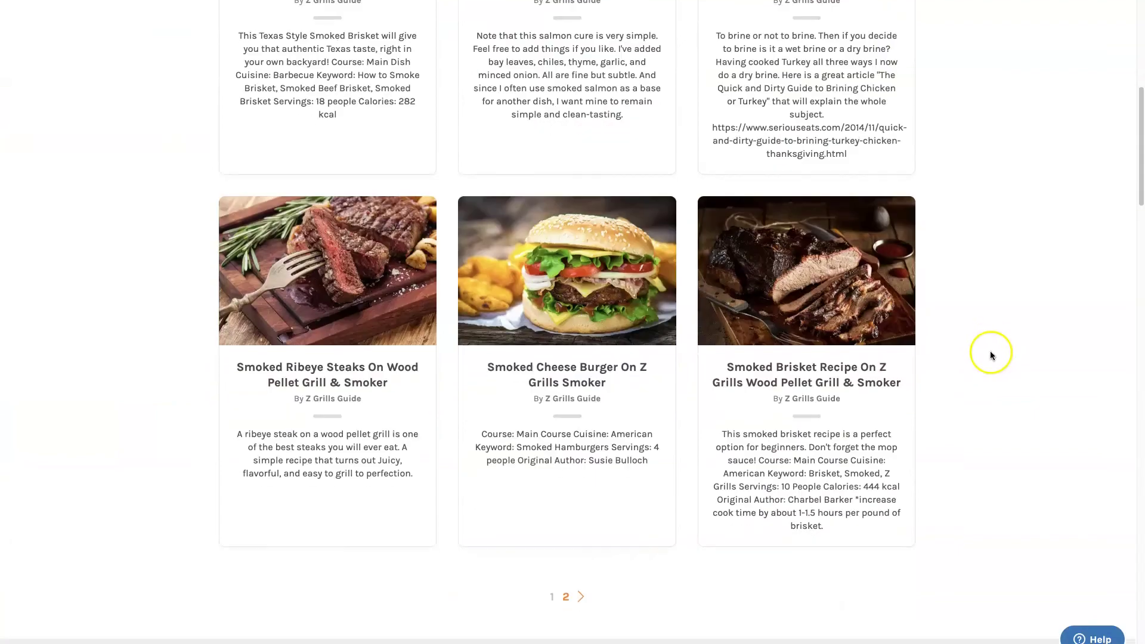
pyautogui.scroll(3, 990, 352)
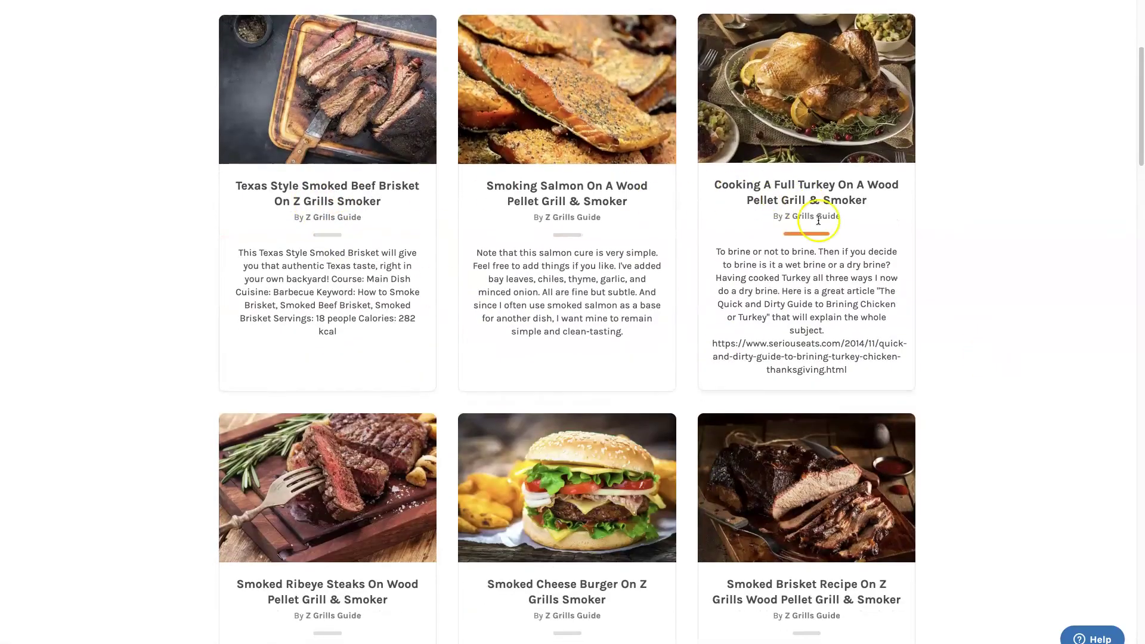
pyautogui.scroll(-5, 796, 287)
pyautogui.scroll(-8, 997, 381)
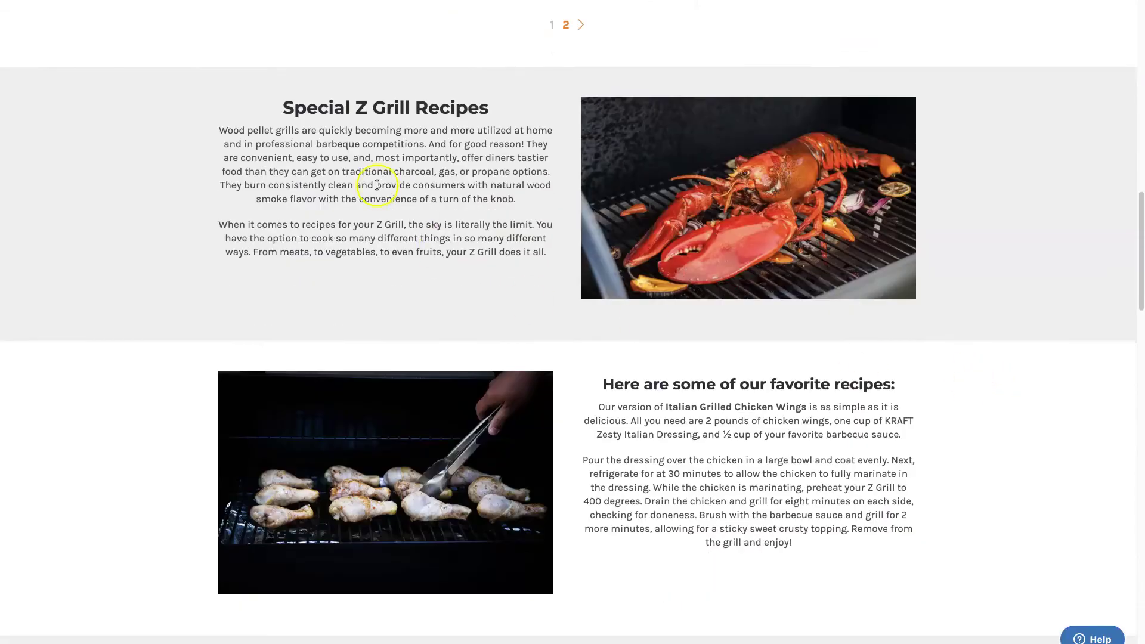
pyautogui.scroll(-5, 739, 432)
pyautogui.scroll(-20, 739, 432)
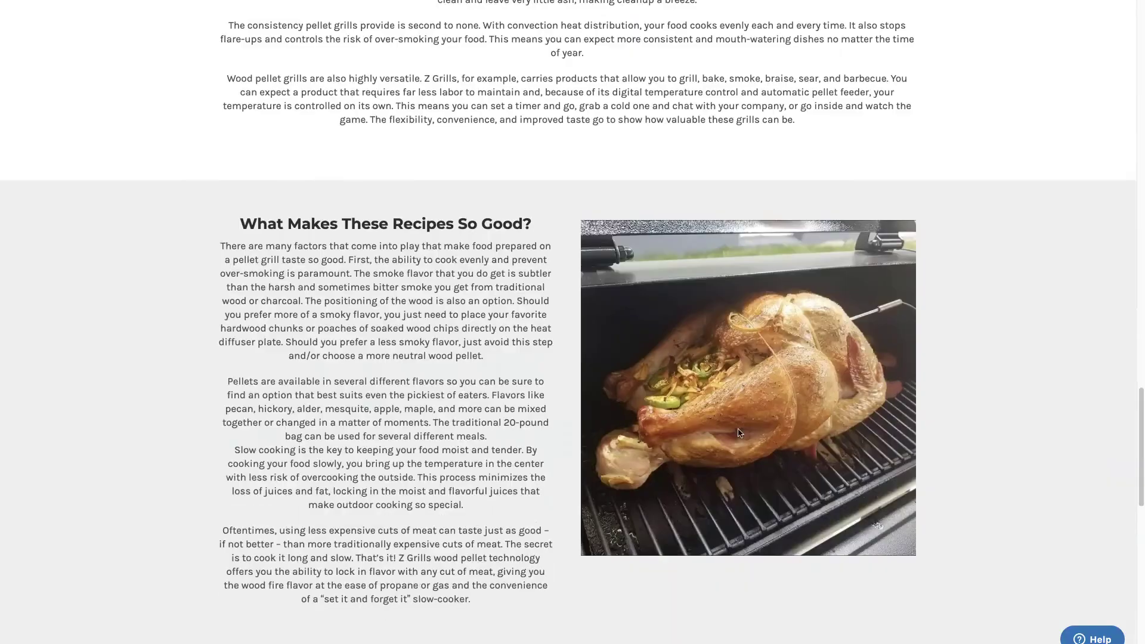
pyautogui.scroll(20, 739, 433)
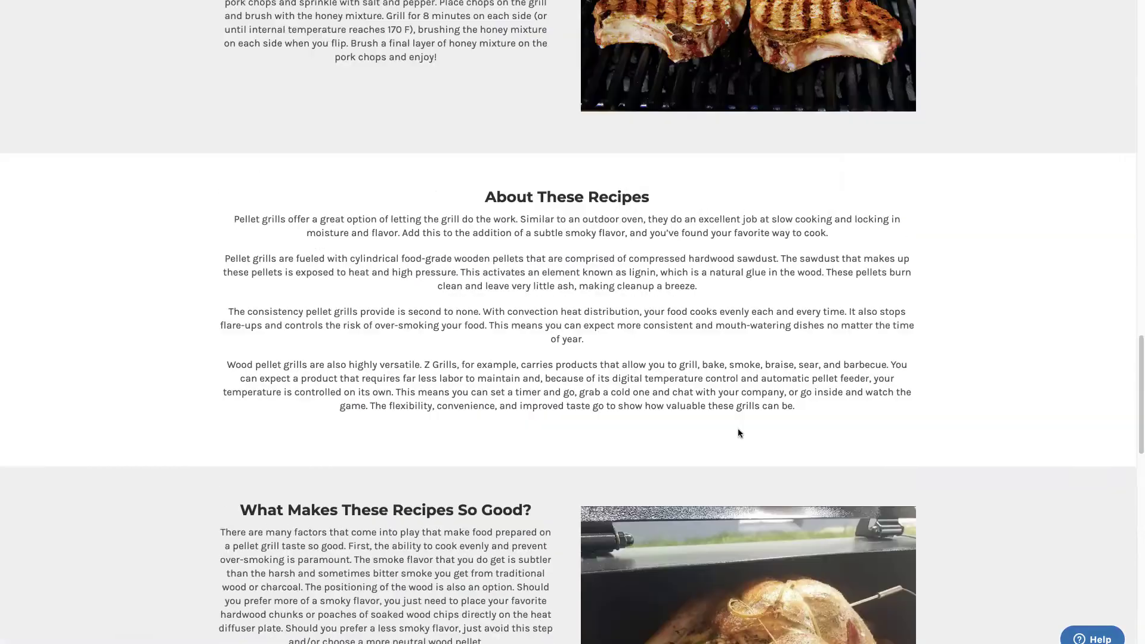
pyautogui.scroll(-6, 738, 432)
pyautogui.scroll(4, 692, 428)
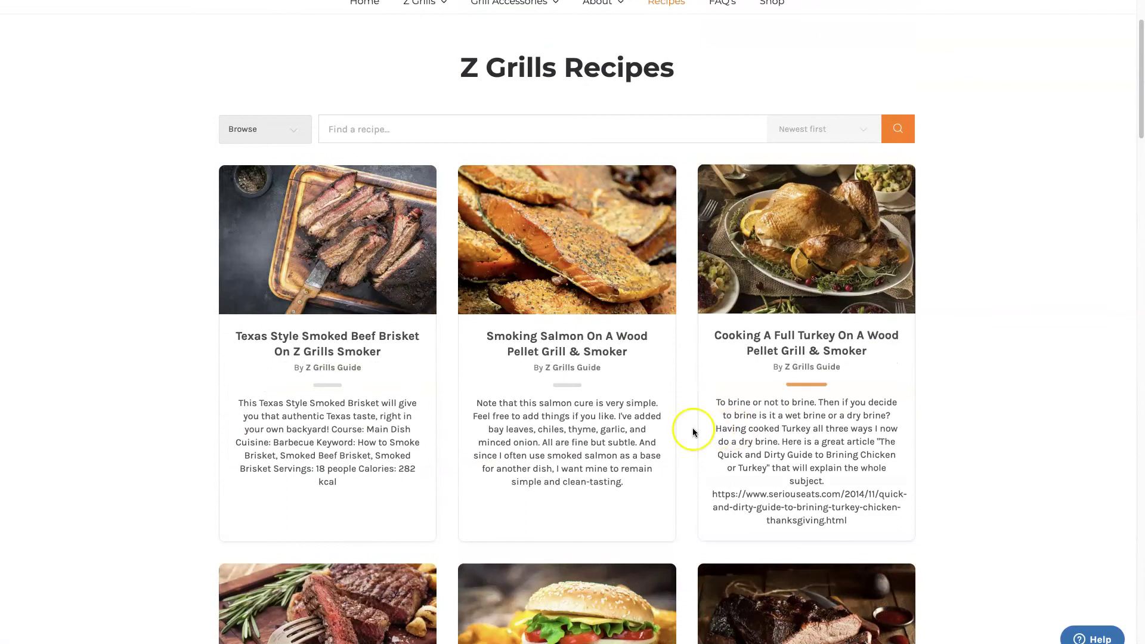
# Open the Texas Style Smoked Beef Brisket recipe in a separate tab and review its details, ingredients and directions.
pyautogui.rightClick(344, 339)
pyautogui.click(345, 343)
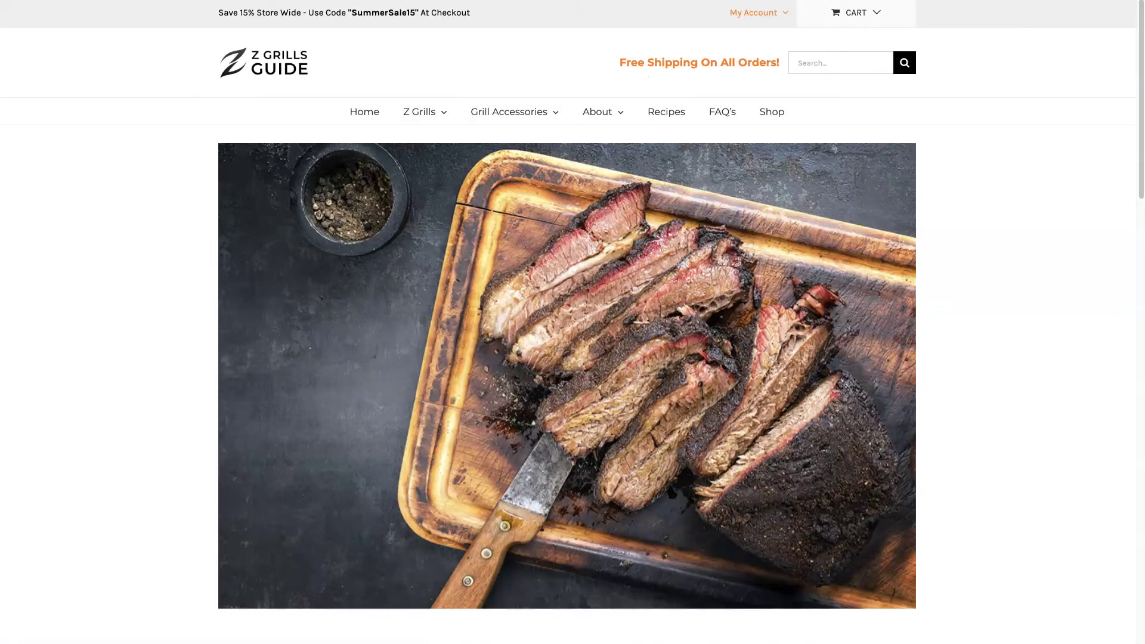
pyautogui.scroll(-10, 1013, 331)
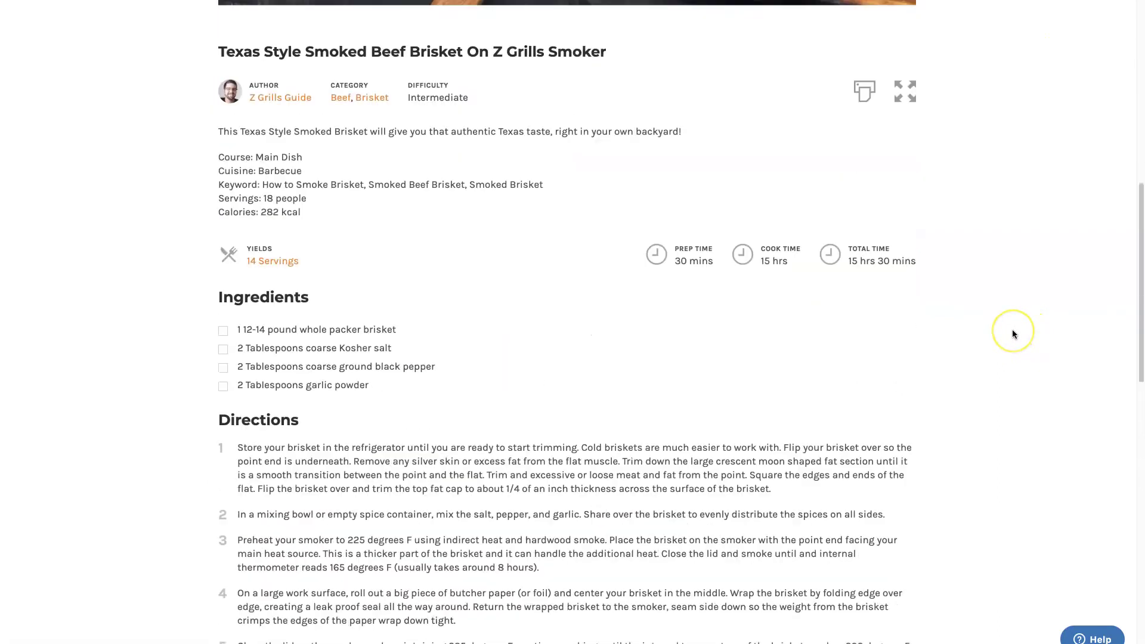
pyautogui.scroll(-5, 1012, 331)
pyautogui.scroll(6, 1012, 331)
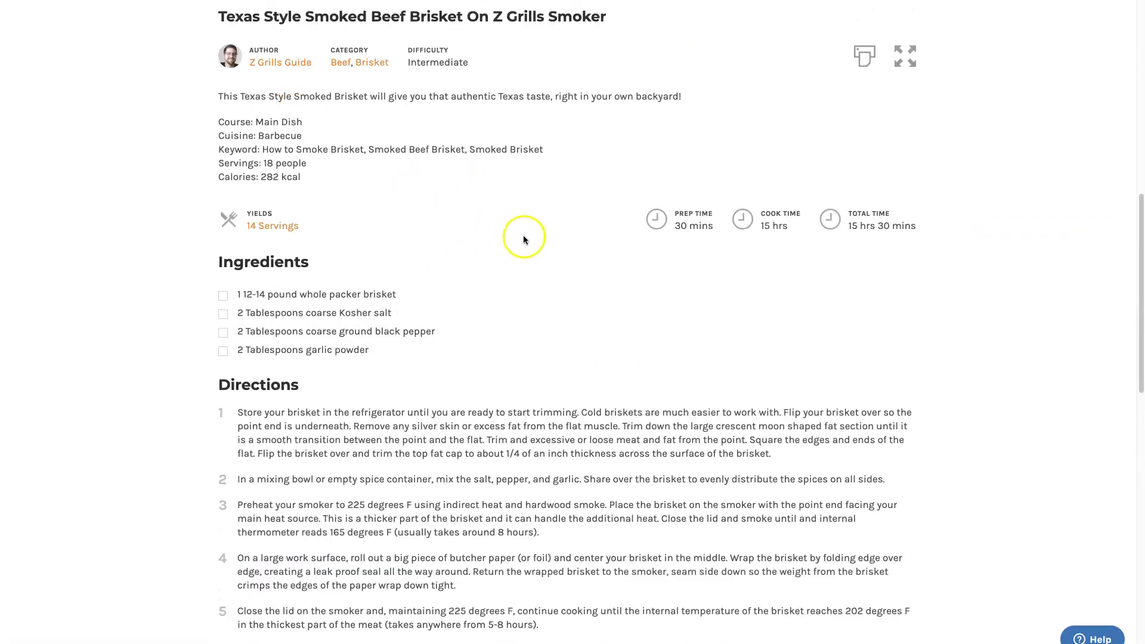
pyautogui.scroll(10, 594, 309)
pyautogui.scroll(1, 594, 309)
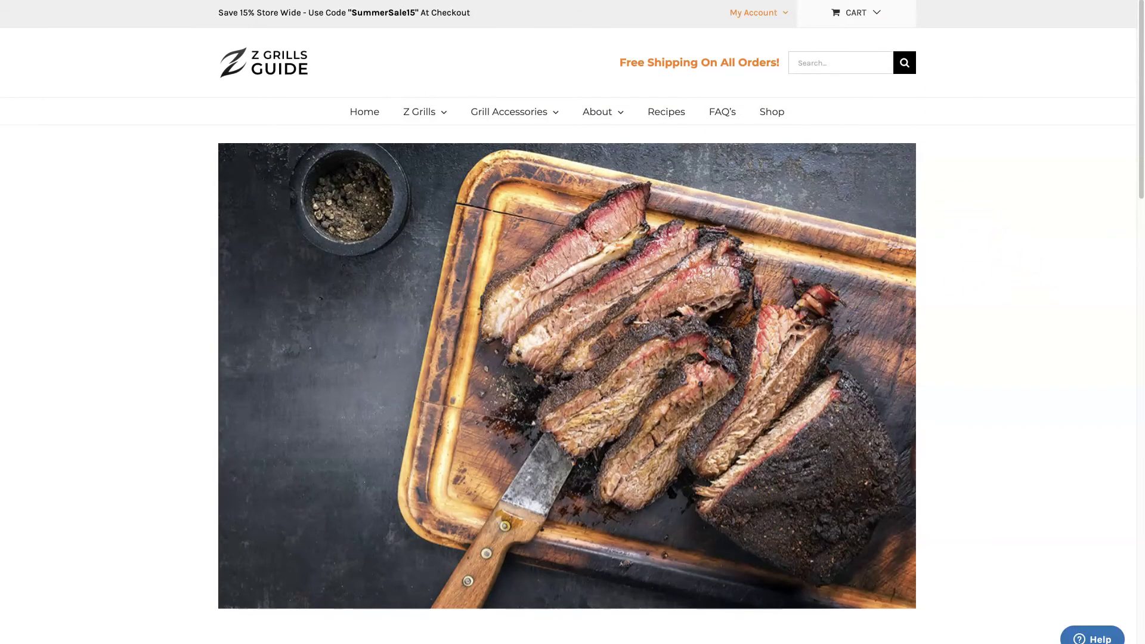
# Close the brisket recipe, return to the start of the Recipes page and clear the text selection.
pyautogui.press('super+w')
pyautogui.scroll(2, 719, 389)
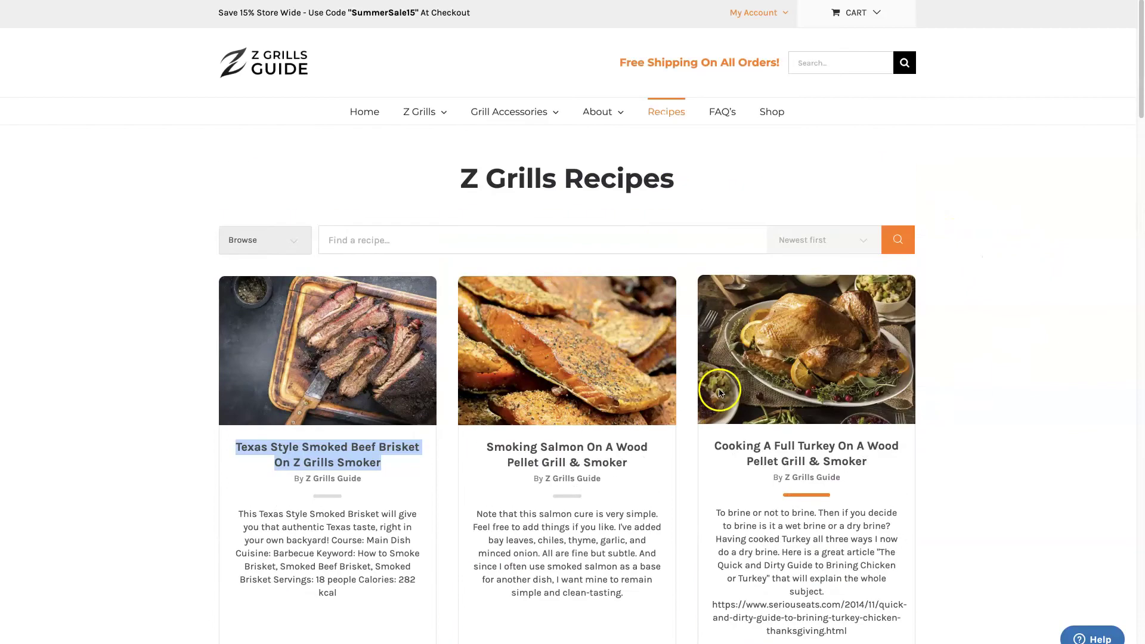
pyautogui.click(784, 182)
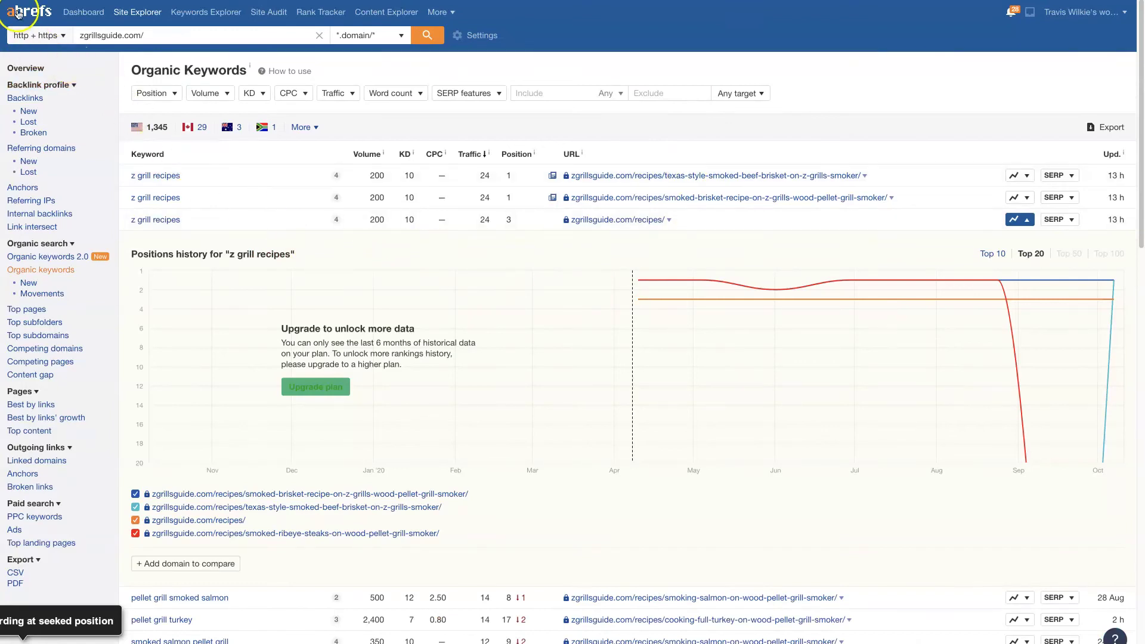
# In Ahrefs, hide the "z grill recipes" history, then examine and close the position history for "pellet grill smoked salmon".
pyautogui.click(1018, 220)
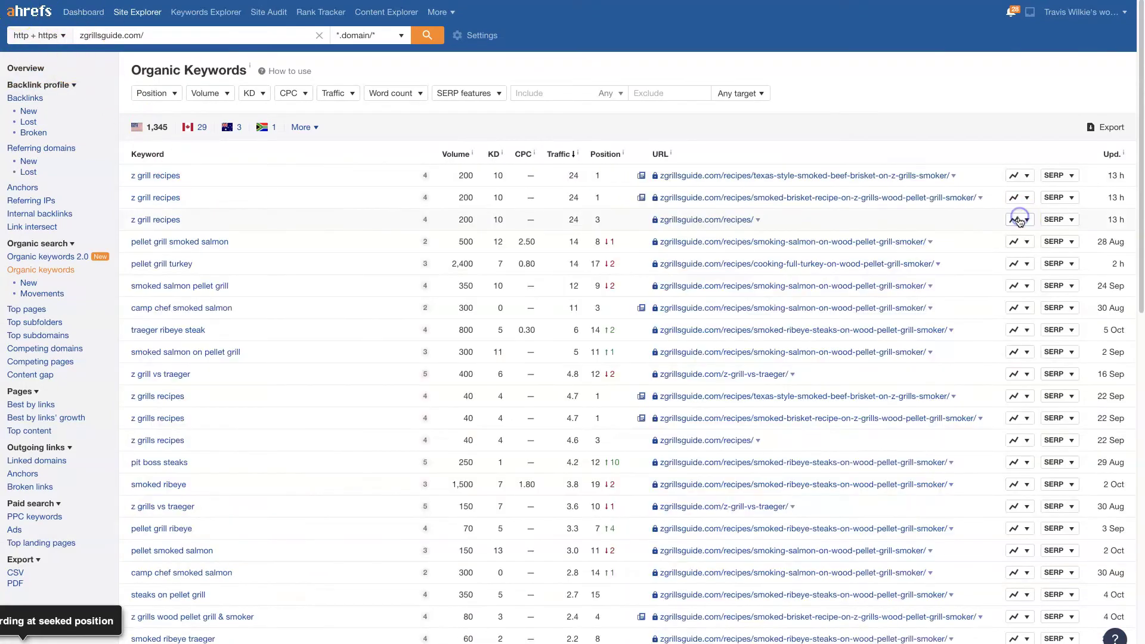
pyautogui.click(1026, 242)
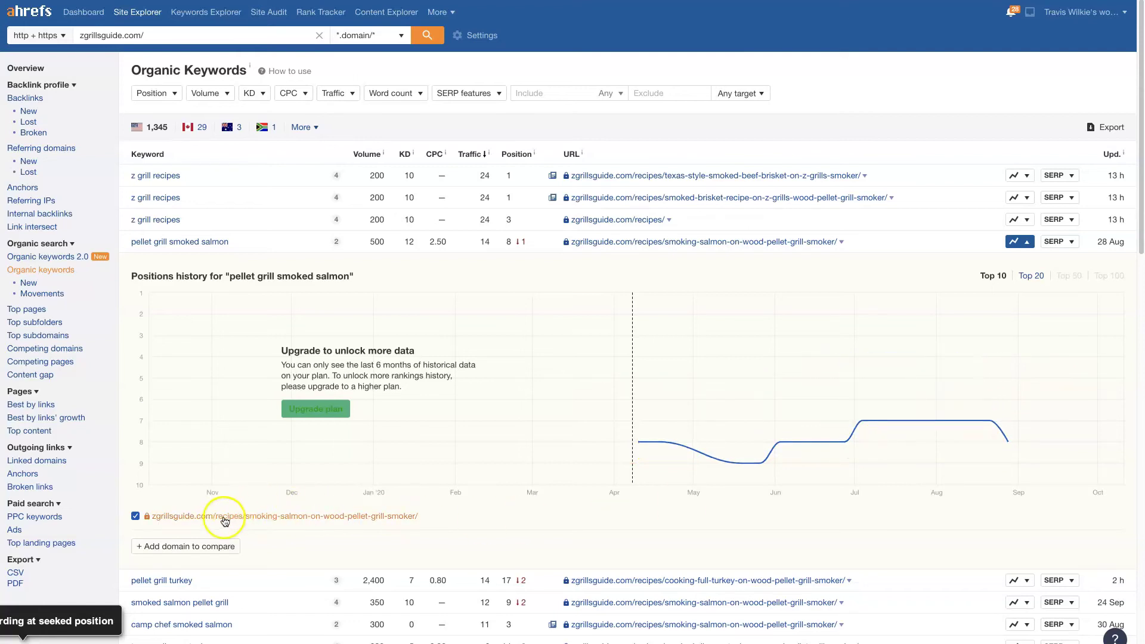
pyautogui.click(357, 281)
pyautogui.click(1018, 242)
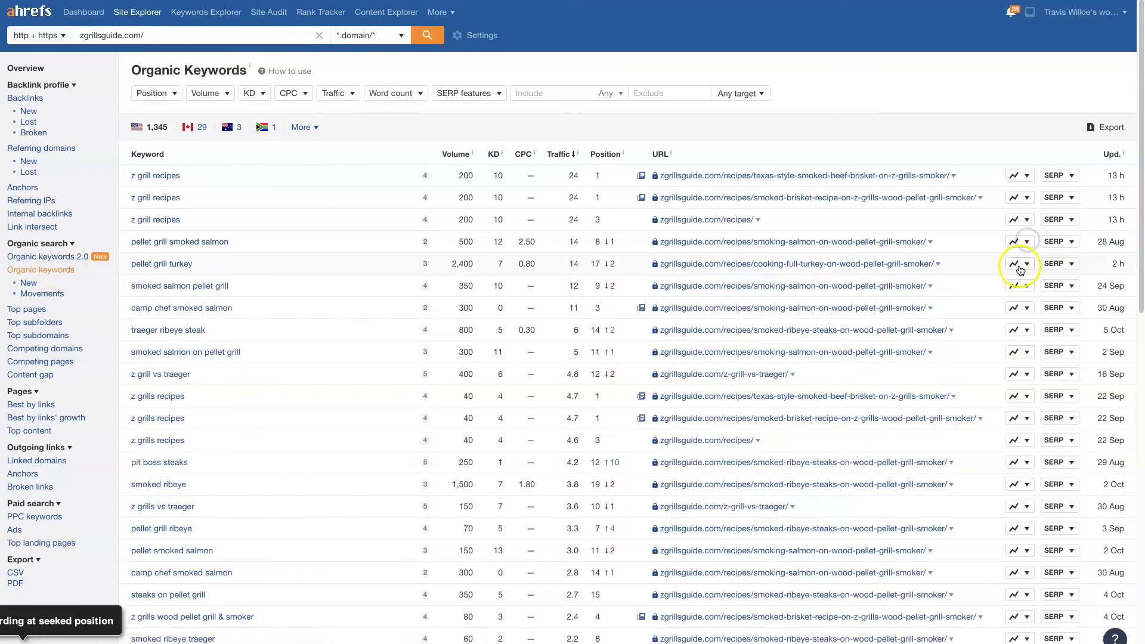
# Examine the position histories for "pellet grill turkey" and "smoked salmon pellet grill", hiding each chart after viewing it.
pyautogui.click(1020, 267)
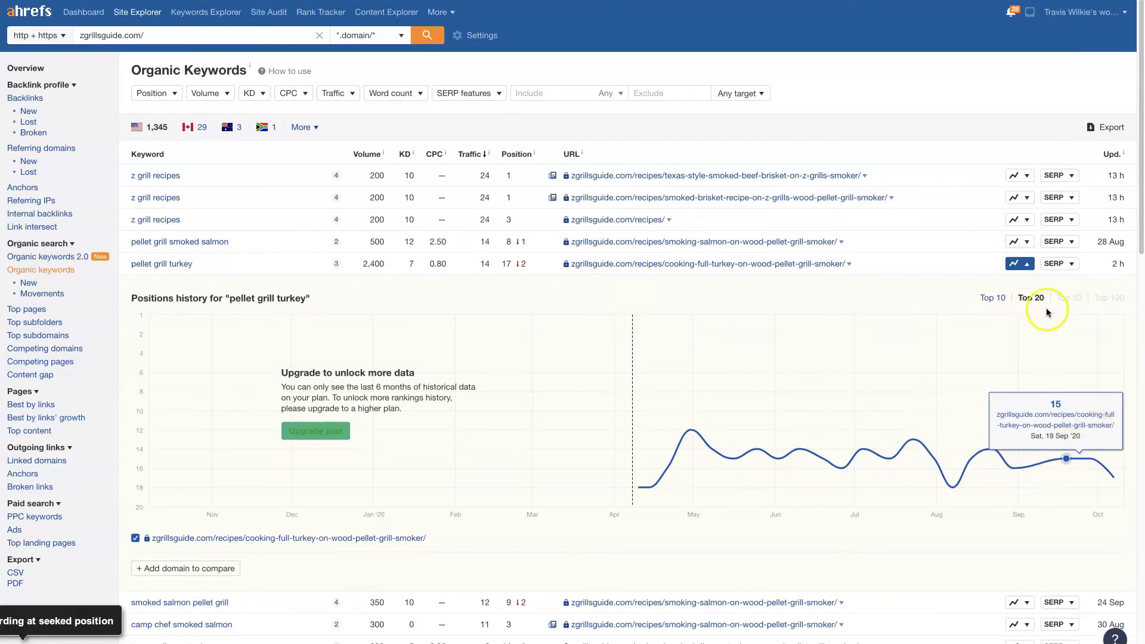
pyautogui.click(1016, 263)
pyautogui.click(1022, 290)
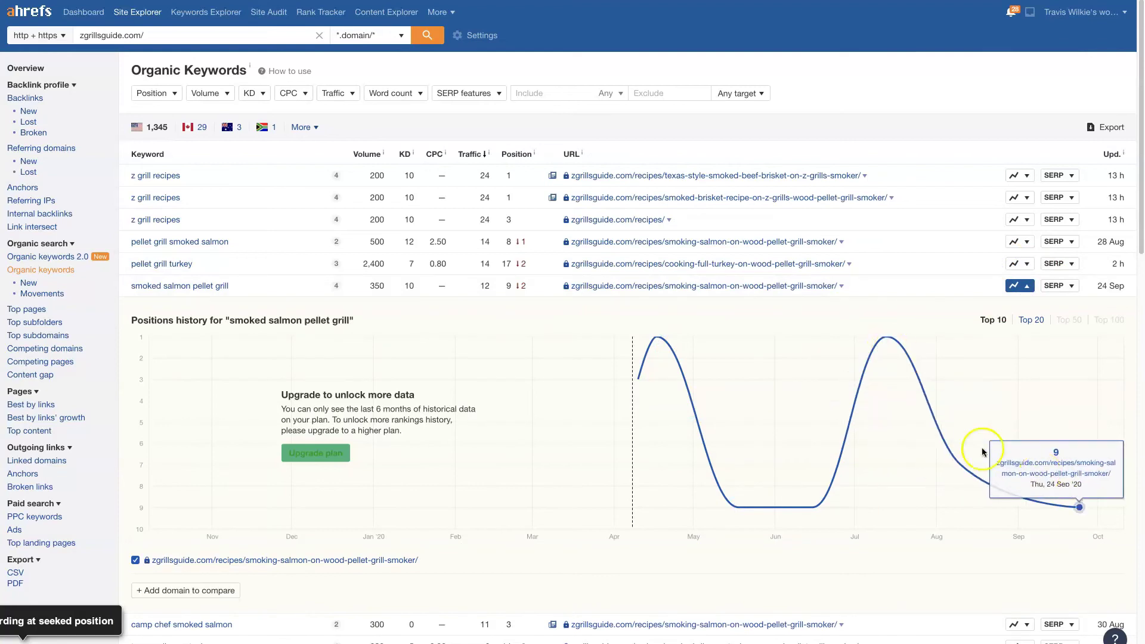
pyautogui.click(1016, 286)
# Examine the position histories for "camp chef smoked salmon" and "traeger ribeye steak", hiding each chart after viewing it.
pyautogui.click(1020, 309)
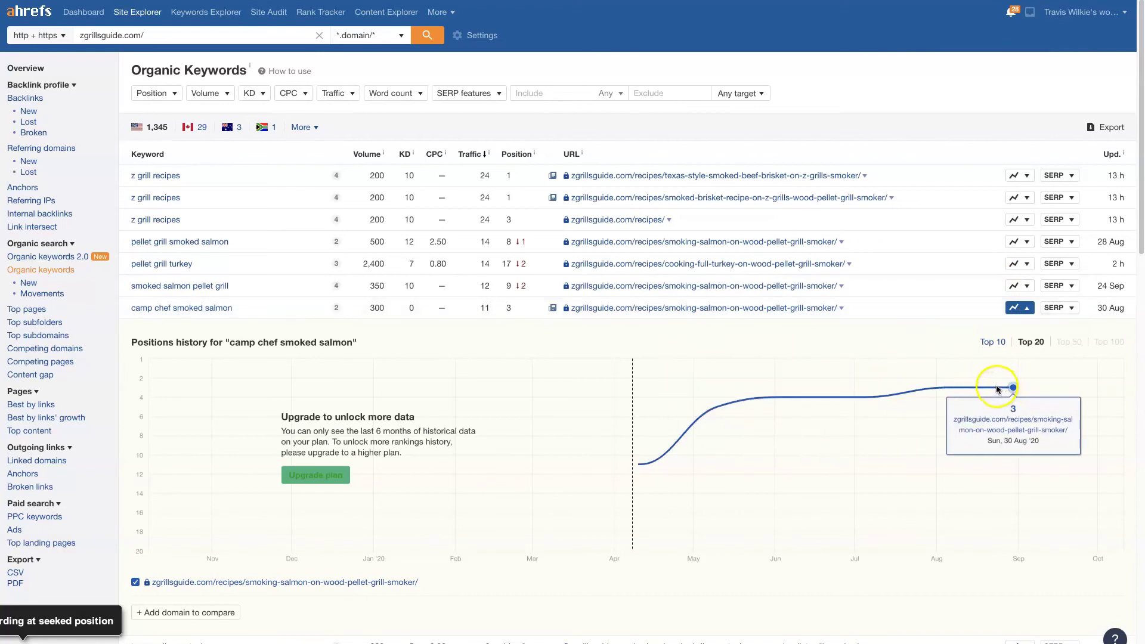
pyautogui.click(1015, 309)
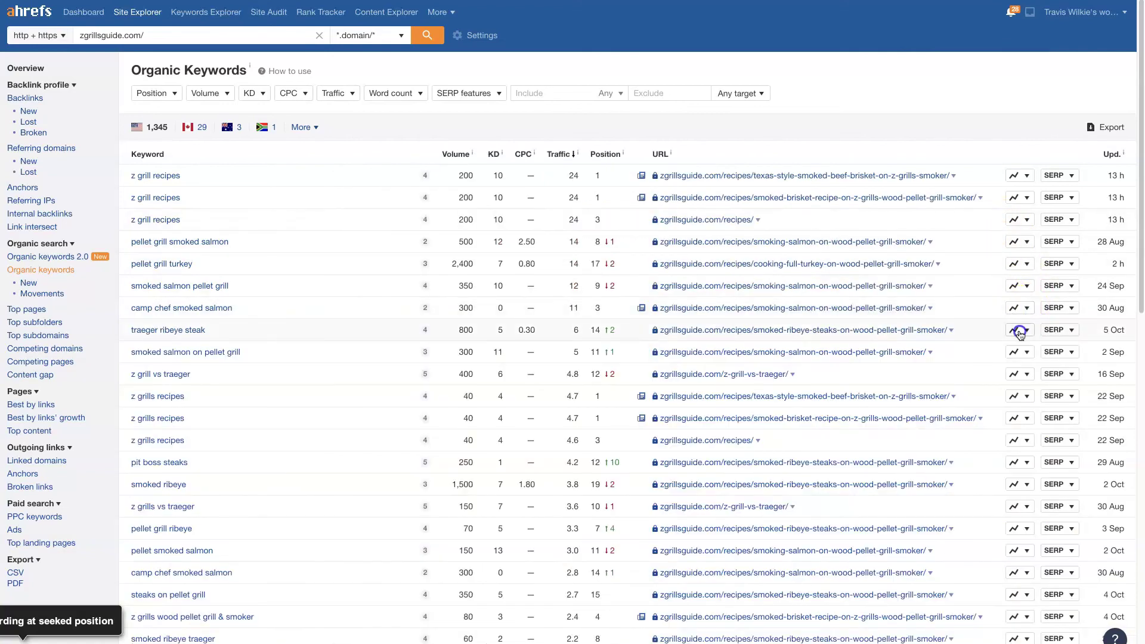
pyautogui.click(1018, 331)
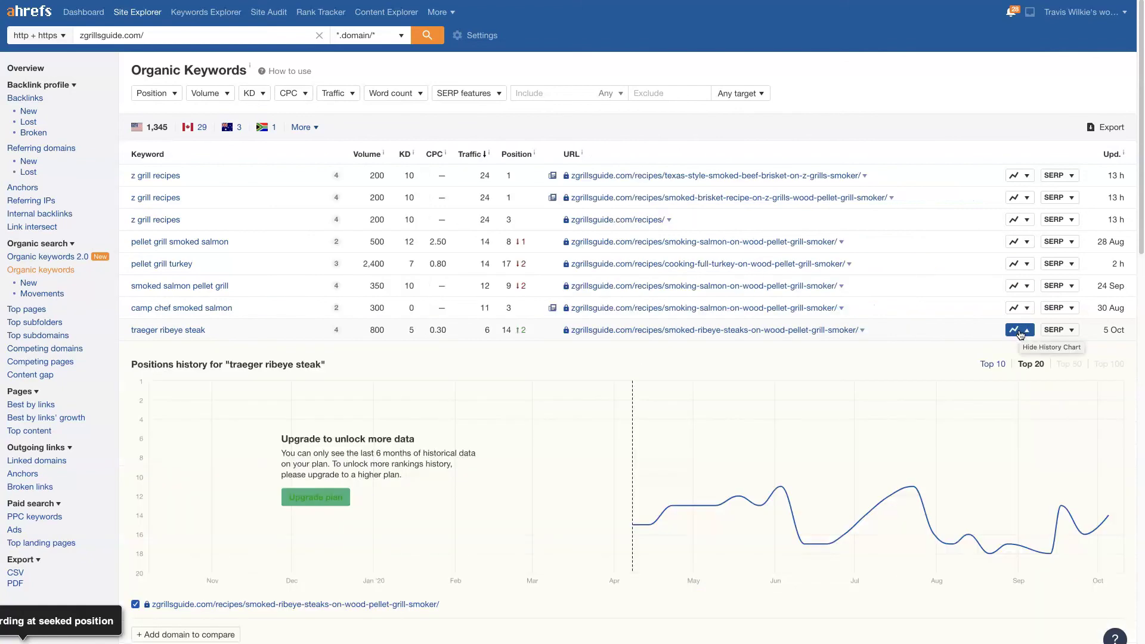
pyautogui.click(1019, 331)
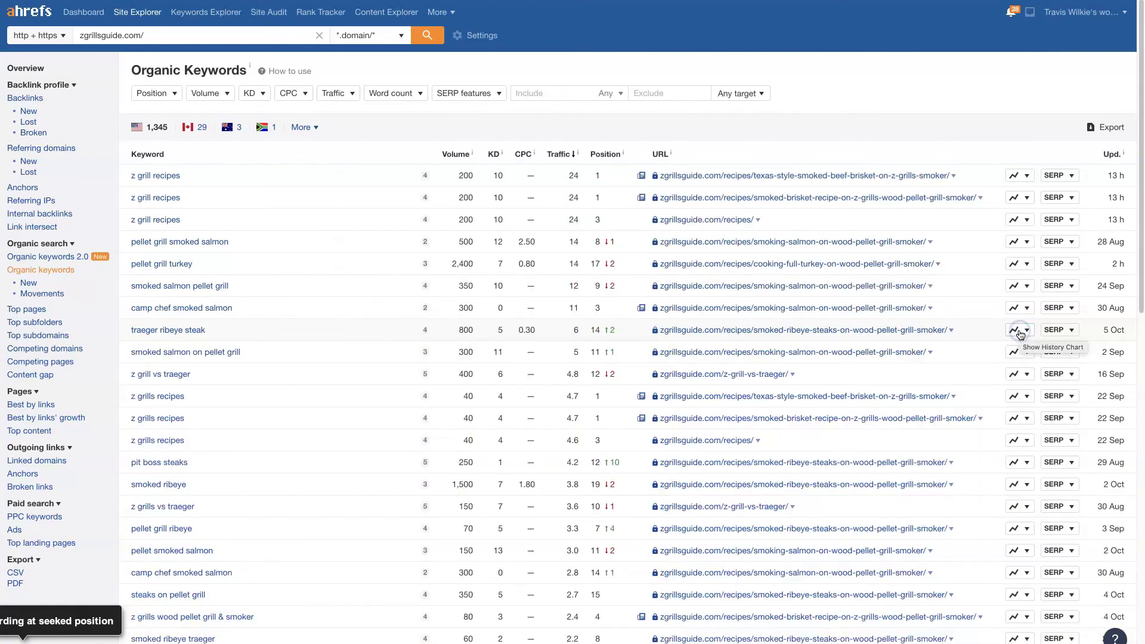